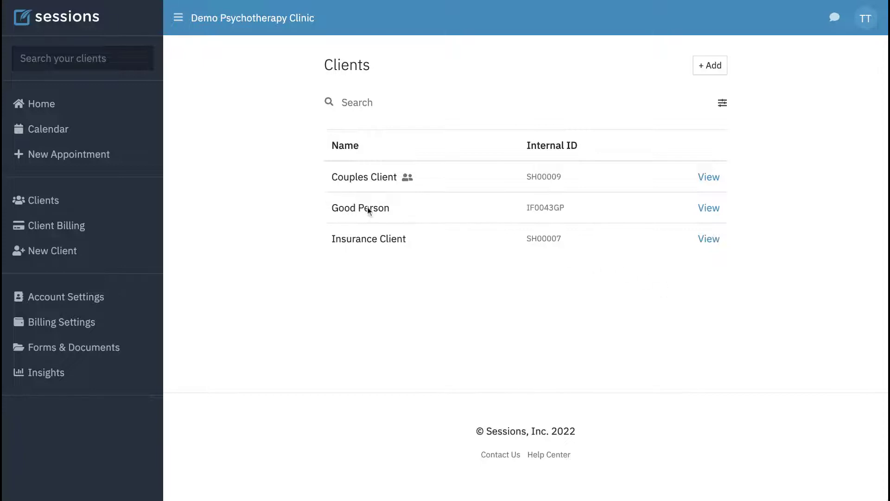
Step: Open Good Person's record, view the Portal tab, and check its portal access options
click(708, 208)
click(570, 166)
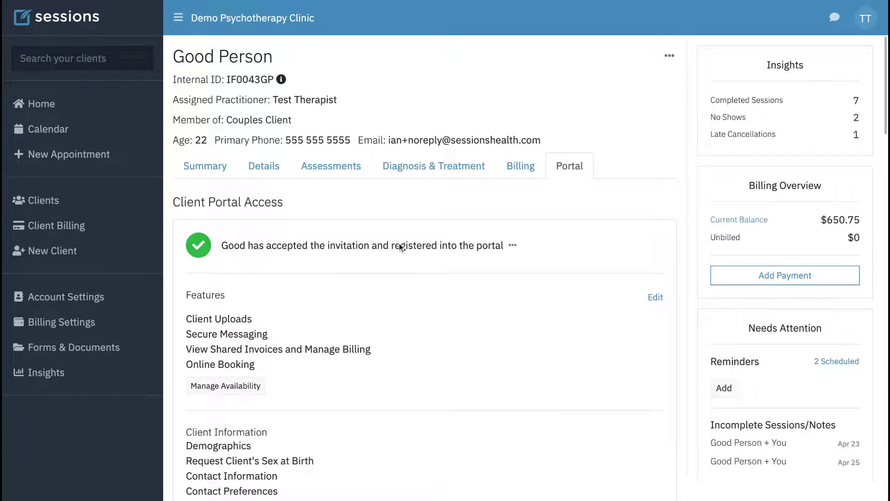
click(513, 247)
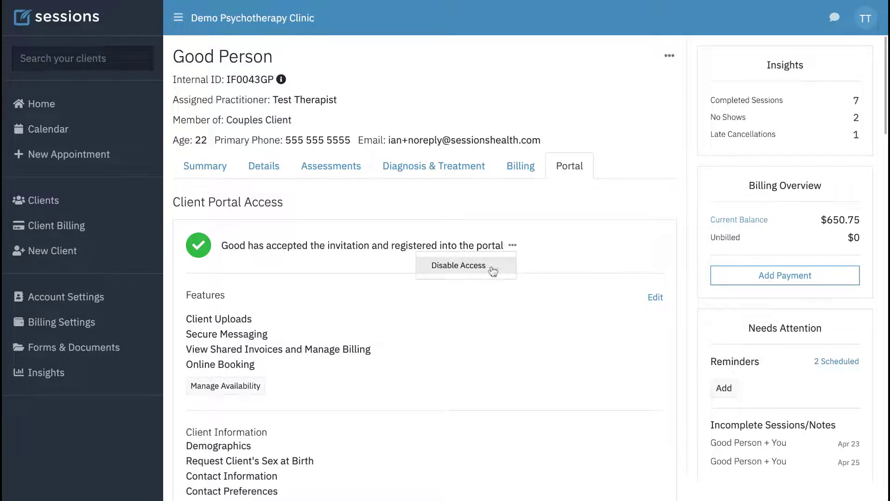
click(571, 259)
scroll(532, 313, down, 2)
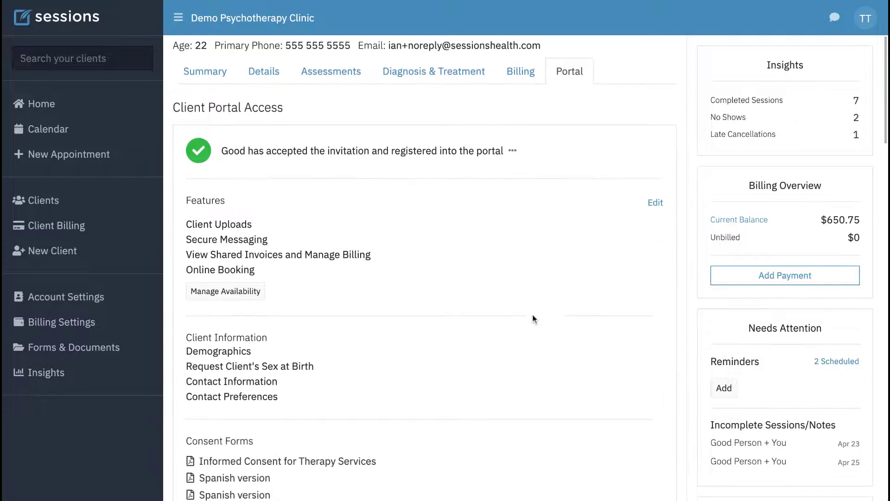
scroll(533, 314, down, 1)
scroll(532, 314, down, 1)
scroll(532, 314, down, 1)
scroll(425, 268, up, 1)
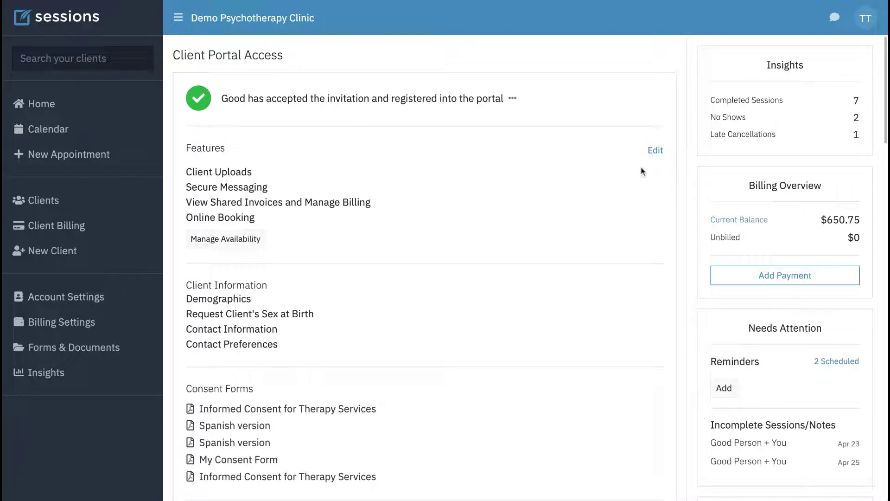
Step: Edit the Features section to unlock Good Person's consent and intake form checkboxes
click(655, 150)
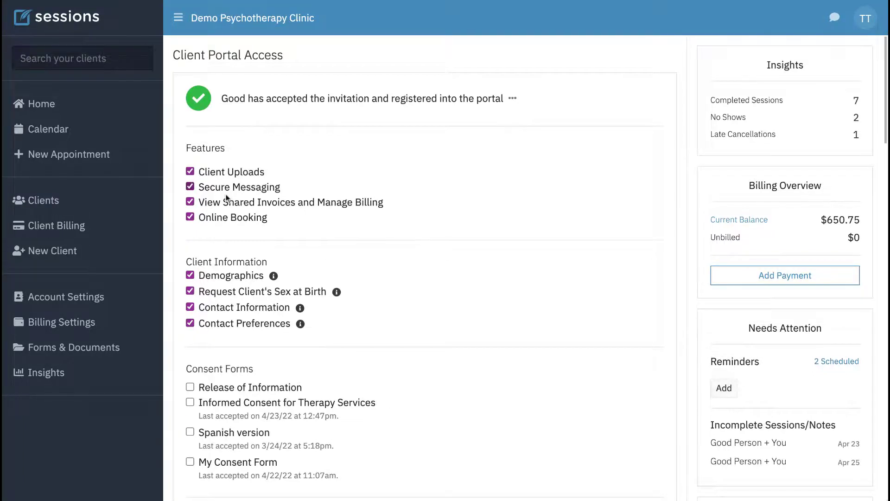
scroll(231, 188, down, 3)
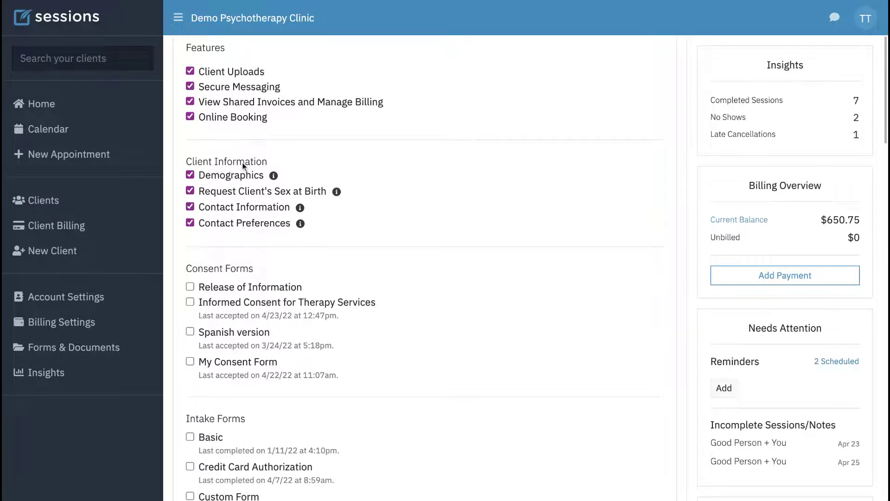
scroll(348, 233, down, 2)
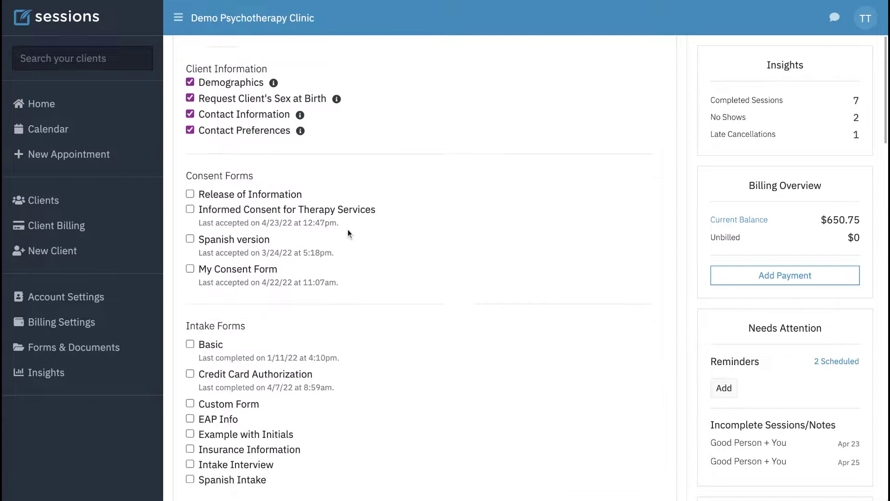
scroll(348, 233, down, 1)
scroll(348, 232, down, 1)
scroll(348, 232, down, 1)
scroll(348, 228, down, 1)
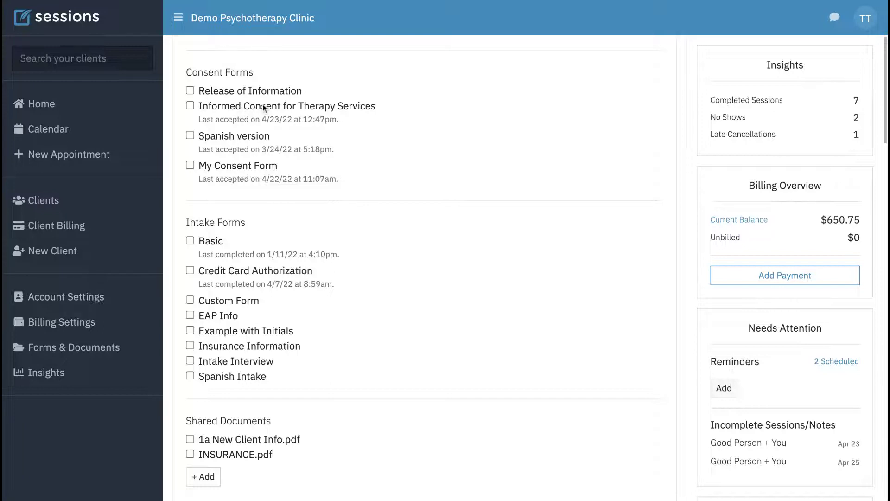
Step: Tick Informed Consent for Therapy Services, Credit Card Authorization and Insurance Information
click(190, 106)
scroll(284, 213, down, 3)
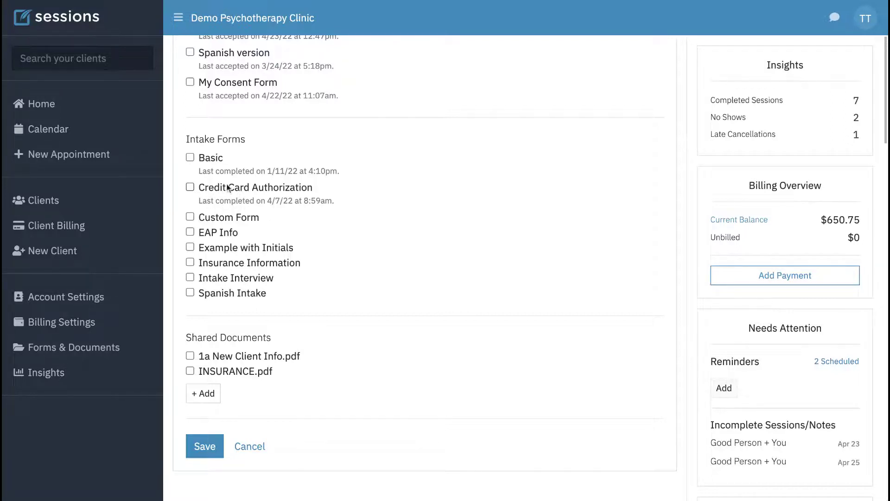
click(189, 187)
scroll(227, 220, down, 2)
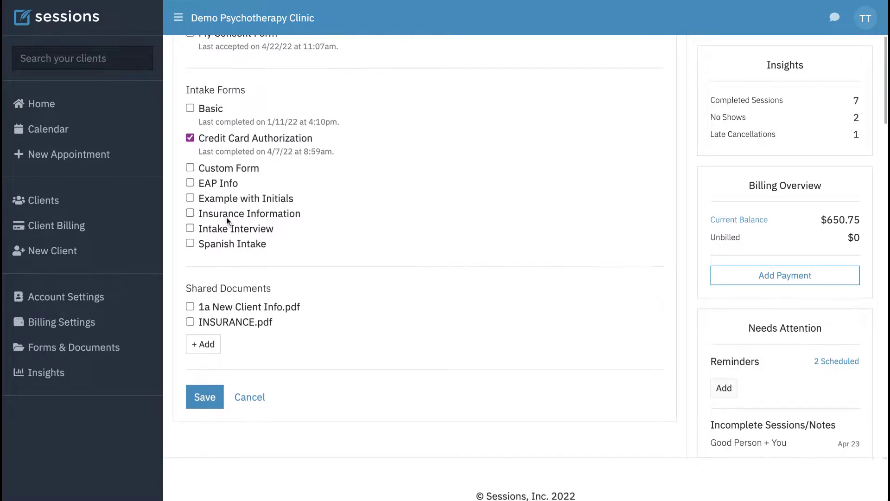
scroll(228, 220, down, 1)
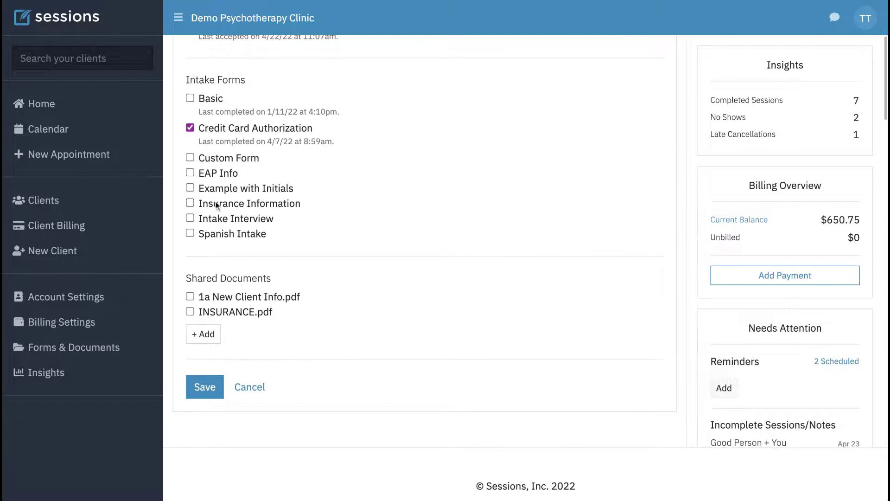
click(191, 203)
scroll(394, 159, up, 3)
scroll(395, 159, up, 2)
scroll(394, 159, up, 1)
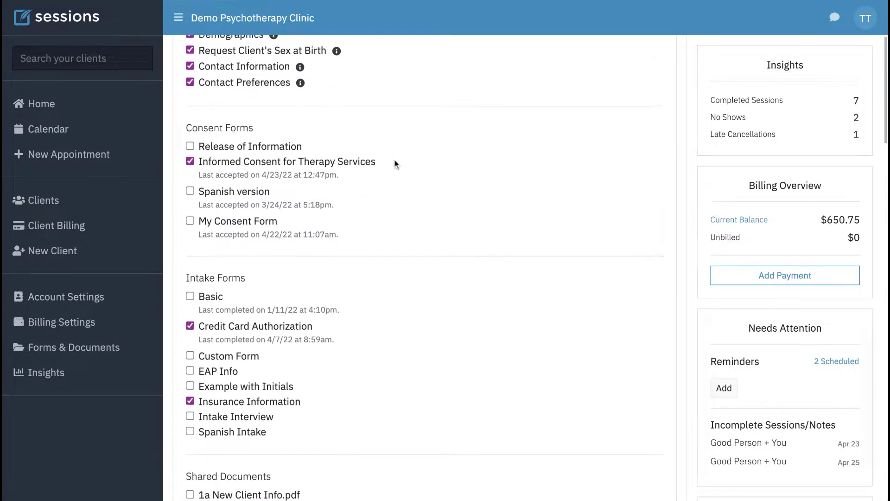
scroll(394, 159, down, 1)
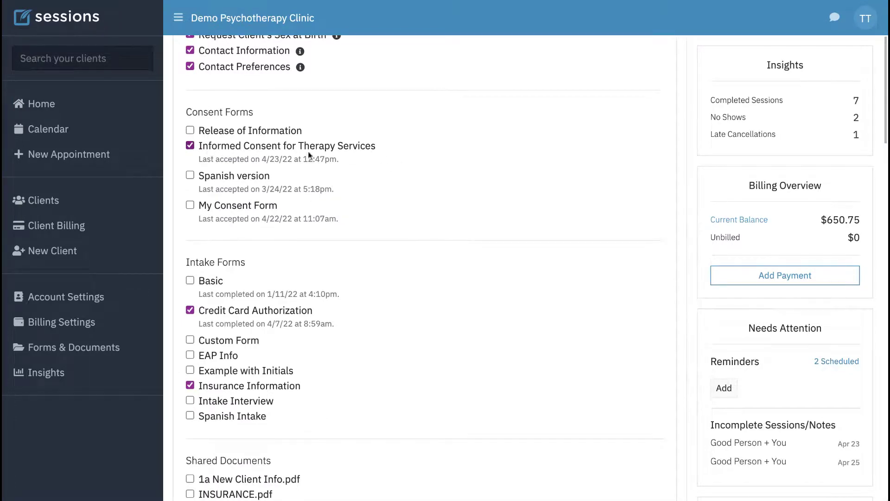
scroll(374, 282, down, 3)
scroll(374, 281, down, 1)
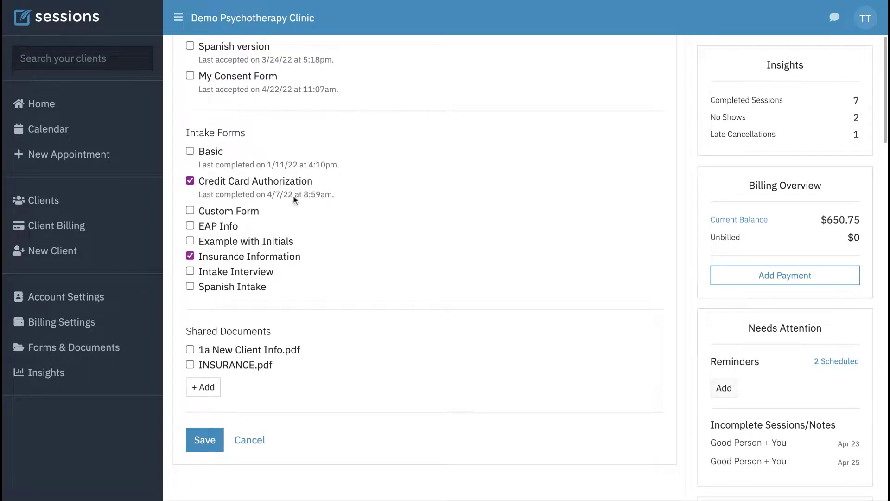
scroll(338, 221, down, 3)
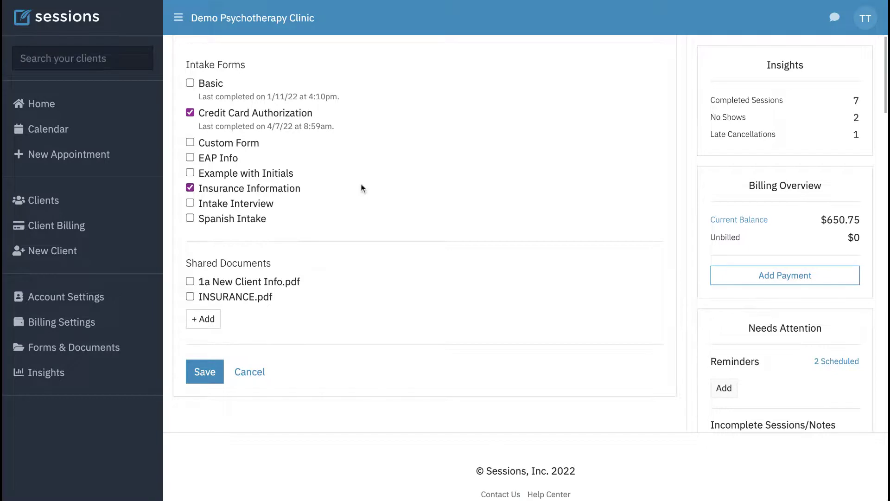
Step: Save the form selections to draft the Share Documents & Forms email notification
click(205, 372)
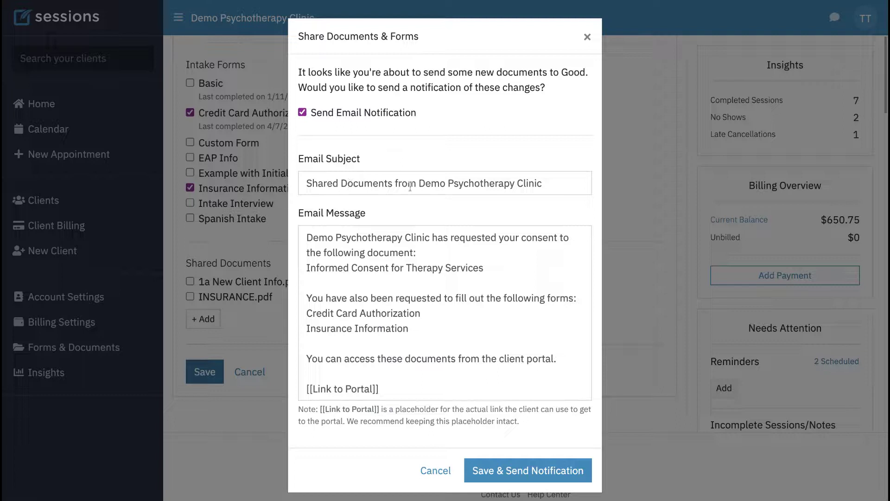
scroll(390, 271, down, 1)
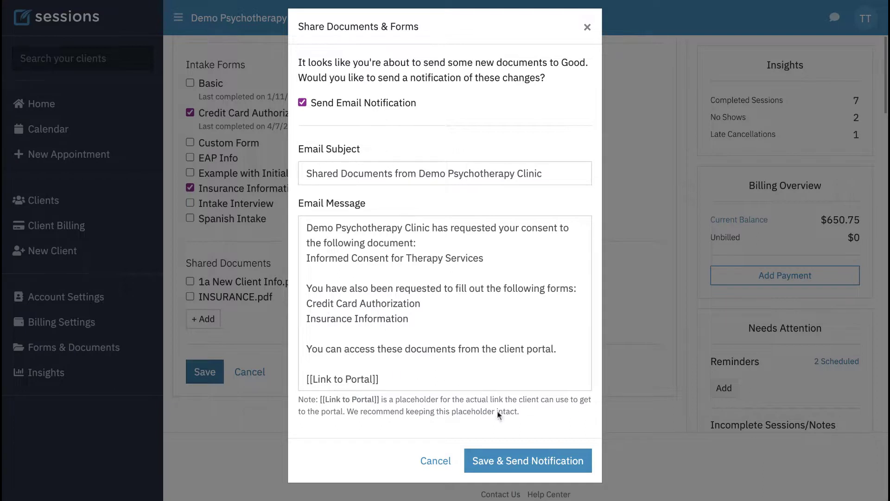
Step: Send the notification to Good, marking the consent and two intake forms Pending
click(534, 462)
scroll(452, 253, up, 2)
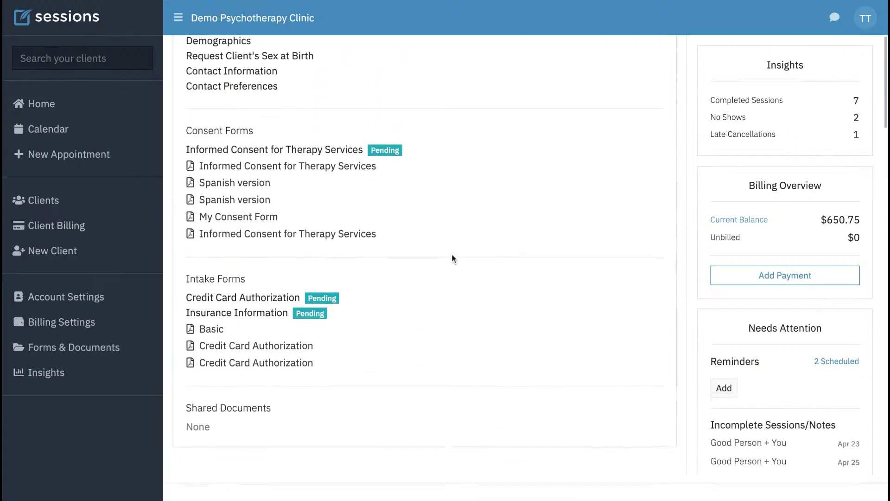
scroll(451, 253, up, 1)
scroll(452, 253, up, 2)
scroll(452, 253, up, 2)
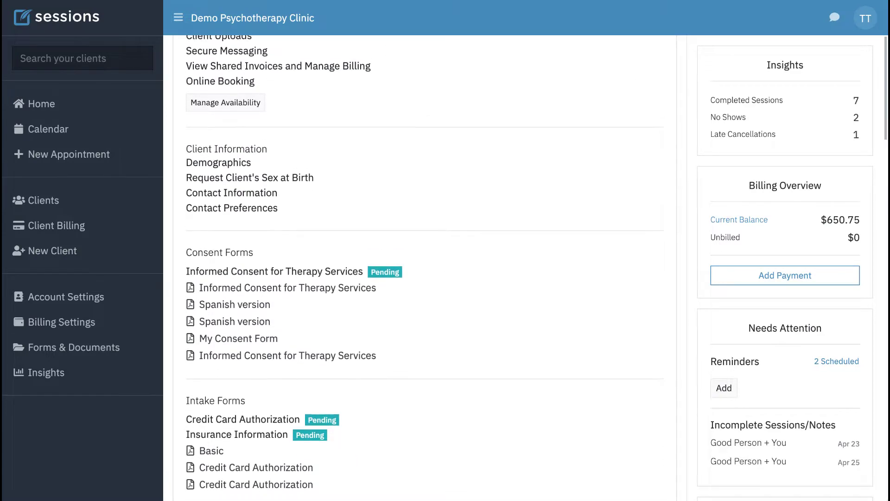
scroll(451, 253, up, 2)
scroll(452, 254, down, 1)
scroll(451, 253, down, 2)
scroll(451, 253, down, 1)
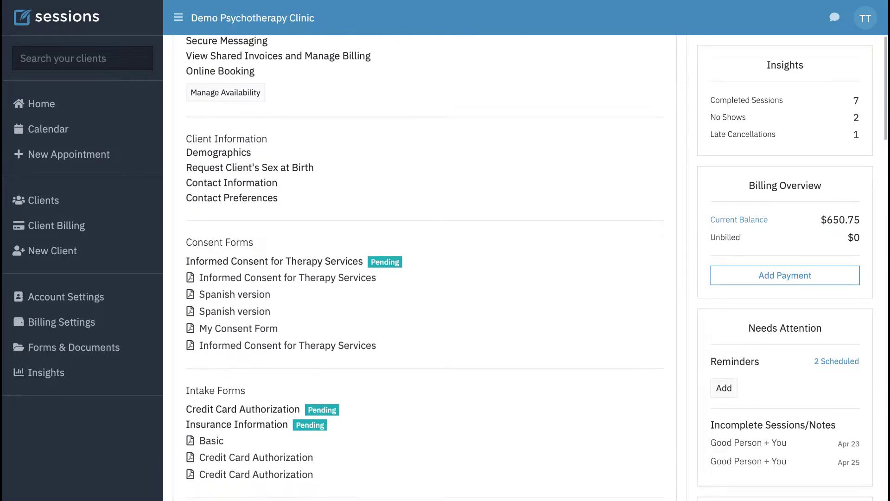
scroll(451, 254, up, 1)
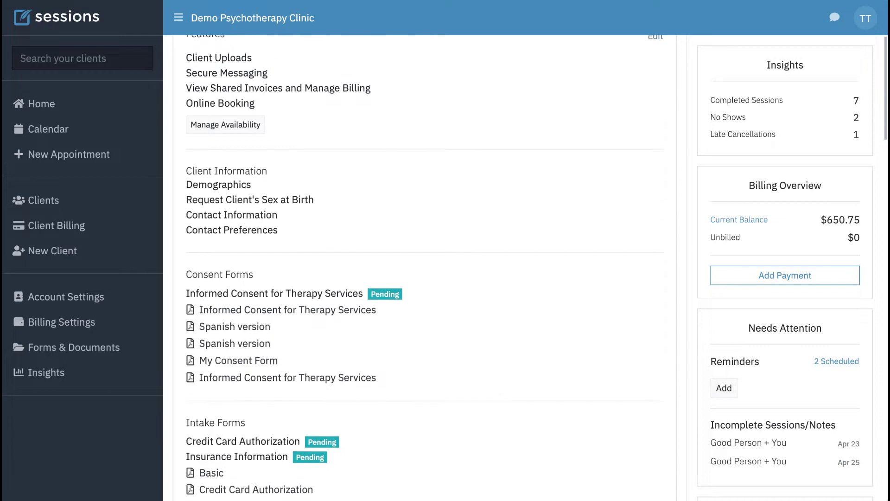
scroll(451, 253, up, 1)
scroll(452, 254, up, 1)
scroll(452, 253, up, 1)
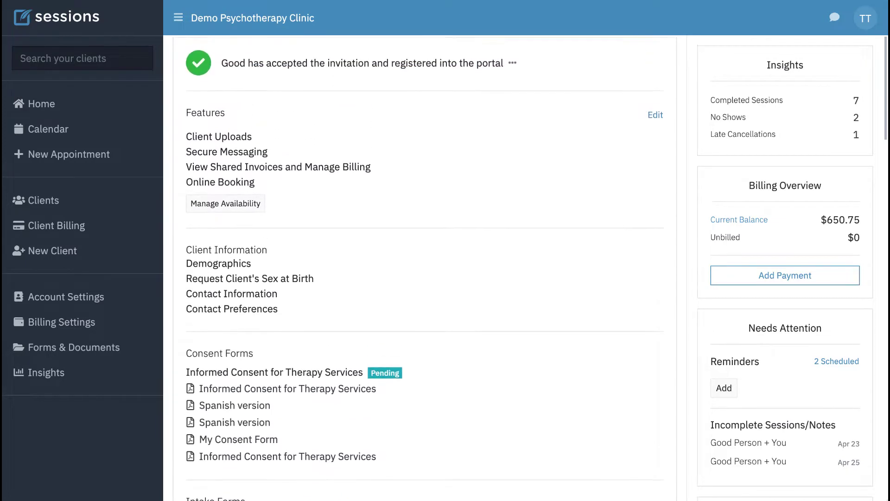